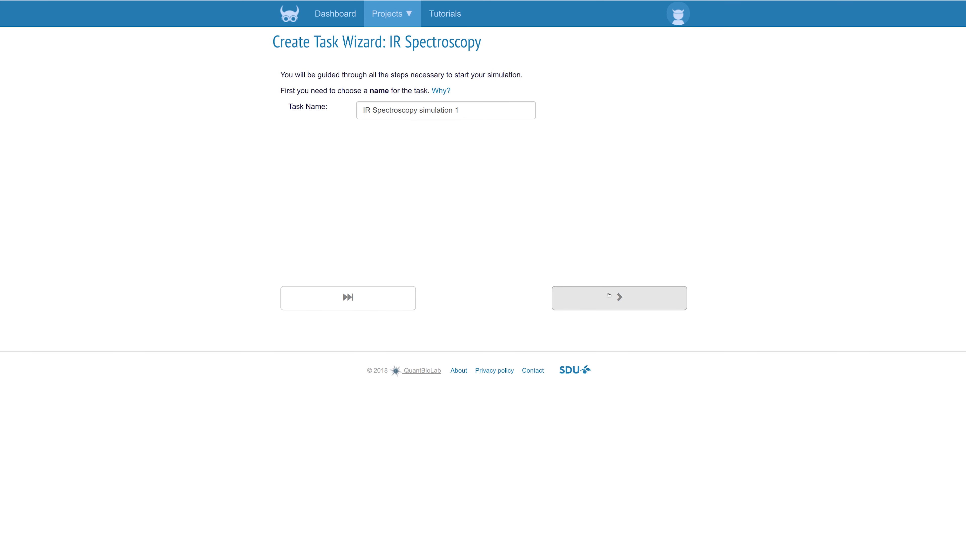
- Accept the task name IR Spectroscopy simulation 1 and choose acetophenone.xyz as the structure to simulate
left_click(608, 296)
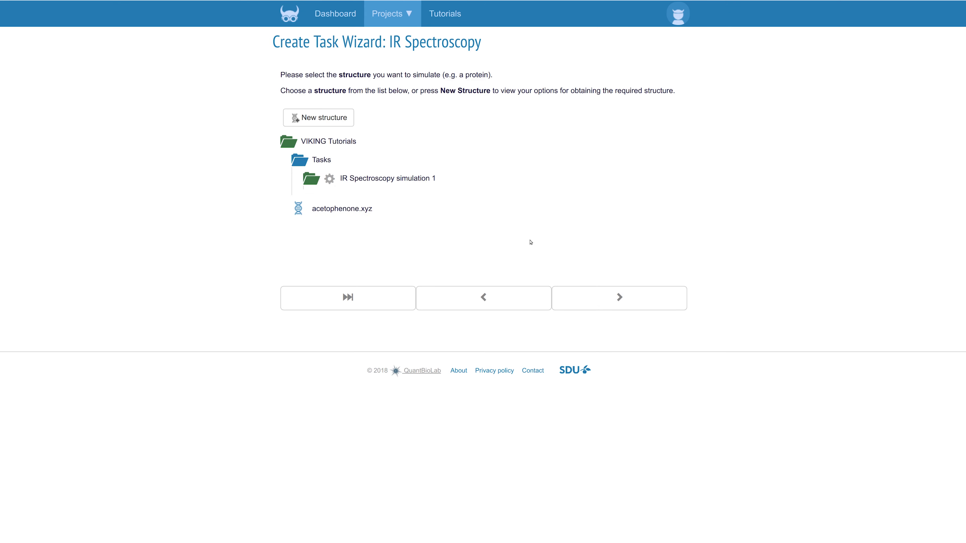
left_click(348, 121)
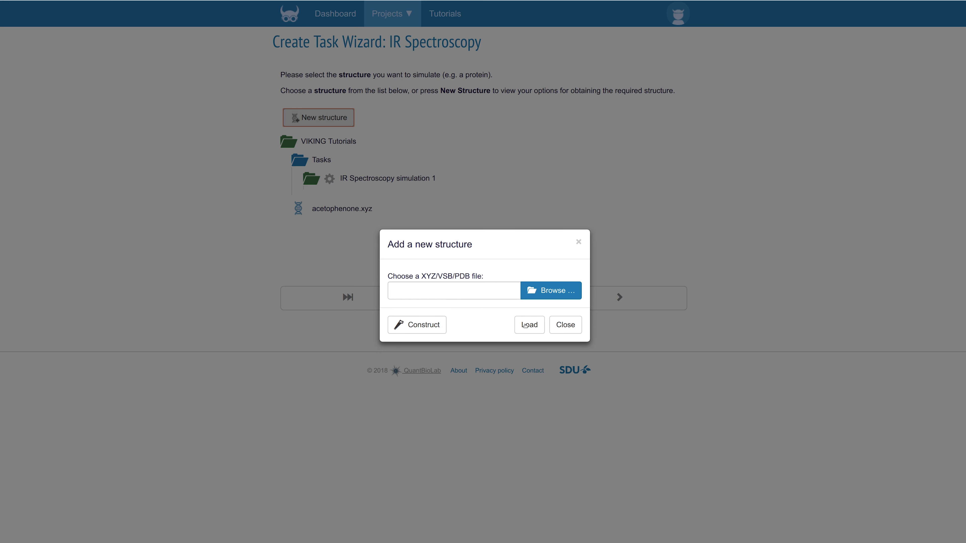
left_click(562, 326)
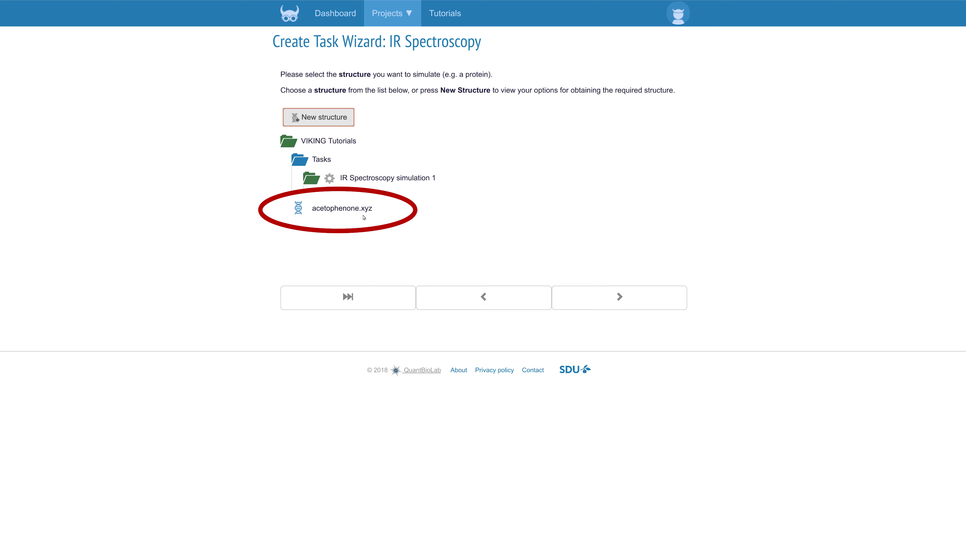
left_click(343, 208)
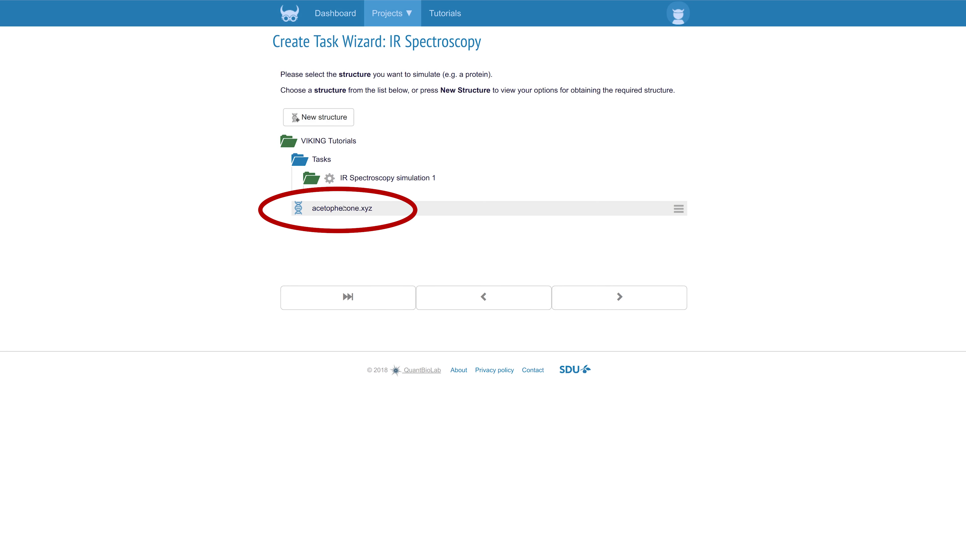
left_click(344, 208)
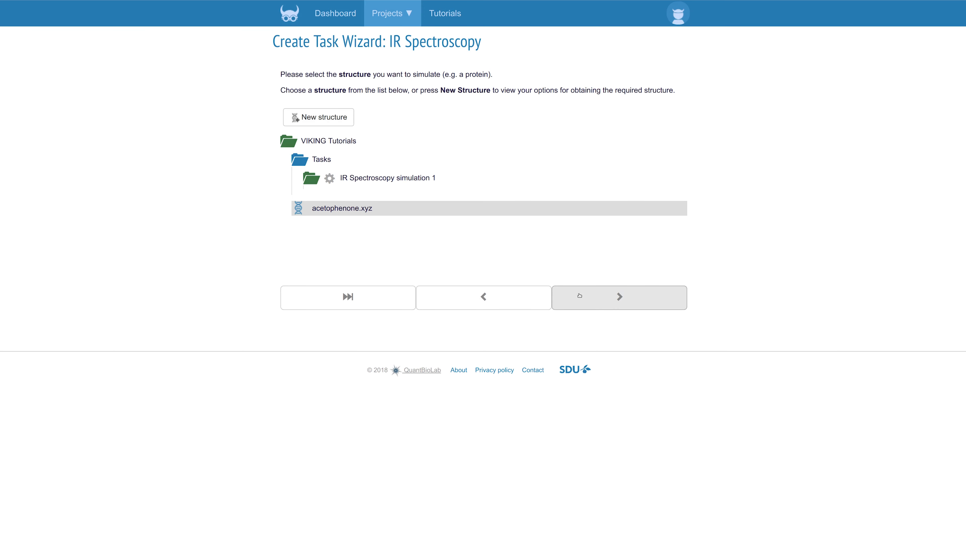
left_click(581, 296)
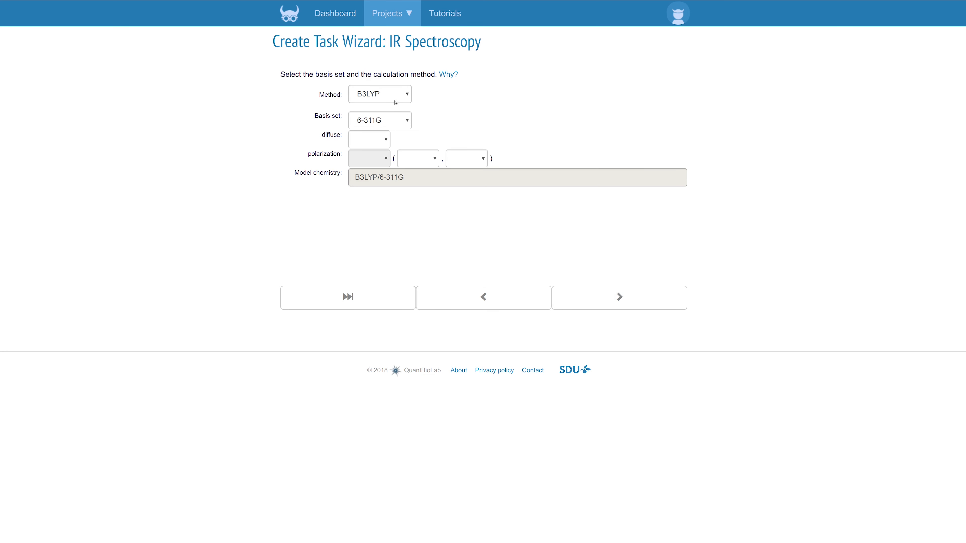
- Review the method and basis set options and accept B3LYP with 6-311G for the calculation
left_click(394, 101)
left_click(394, 100)
left_click(398, 119)
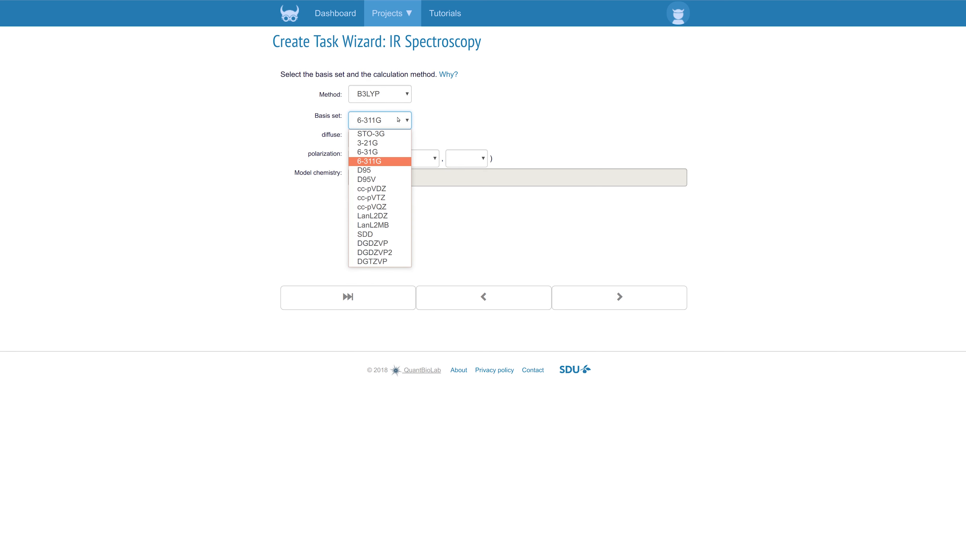
left_click(398, 120)
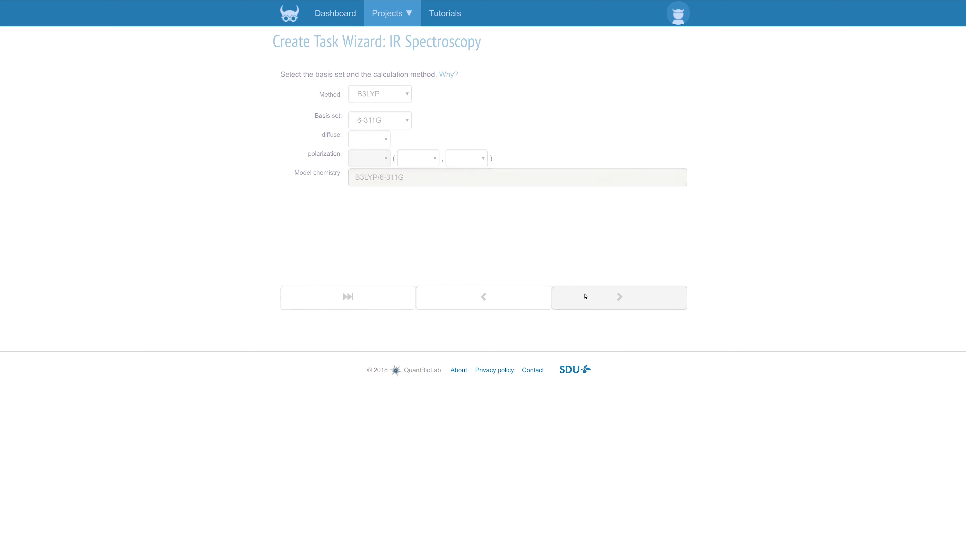
left_click(585, 296)
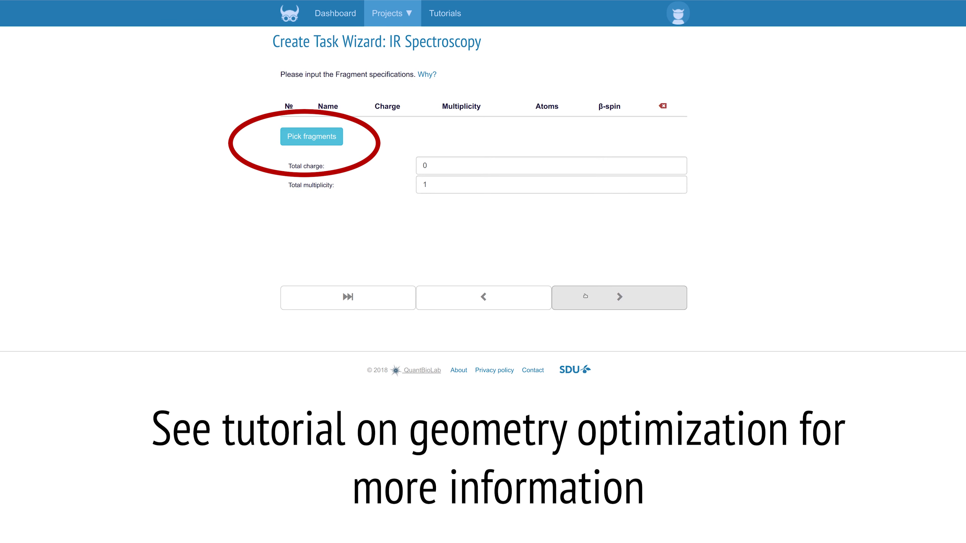
- Accept total charge 0 and multiplicity 1 without picking fragments, and run the task with the default settings
left_click(586, 296)
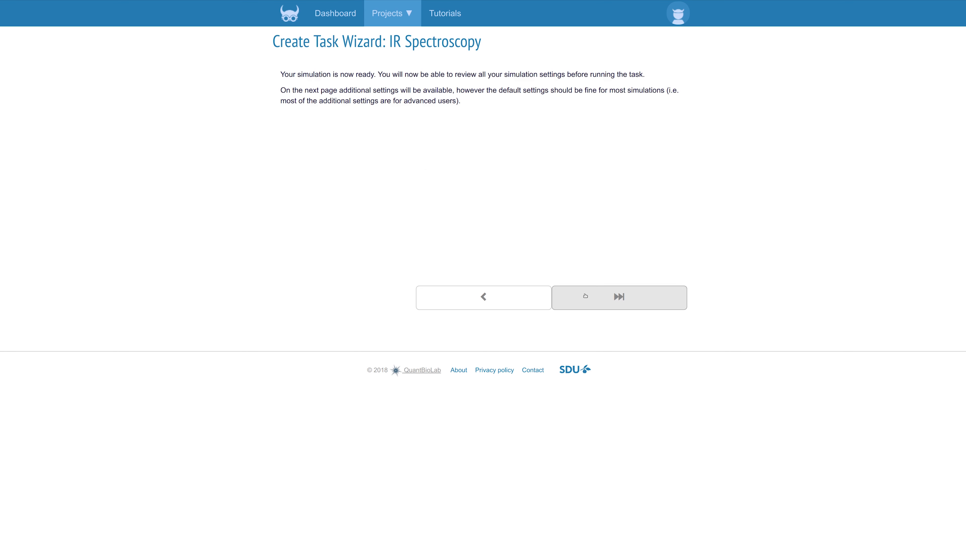
left_click(585, 296)
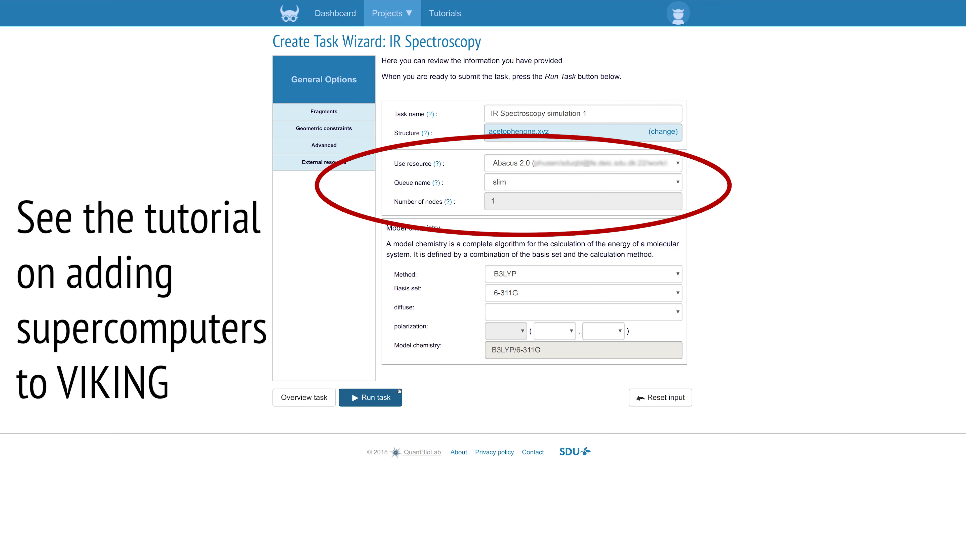
left_click(386, 396)
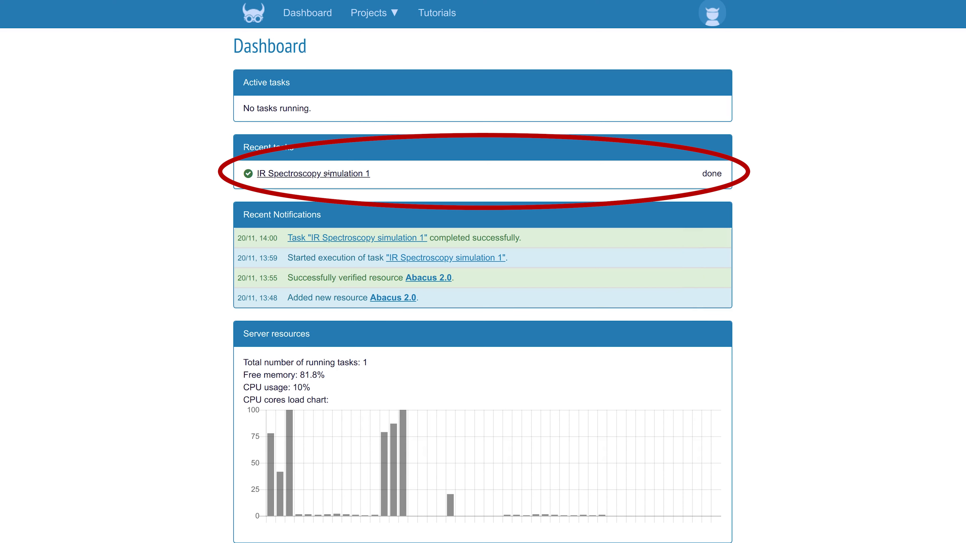
- Open the results of IR Spectroscopy simulation 1 from the tasks of the VIKING Tutorials project
left_click(372, 12)
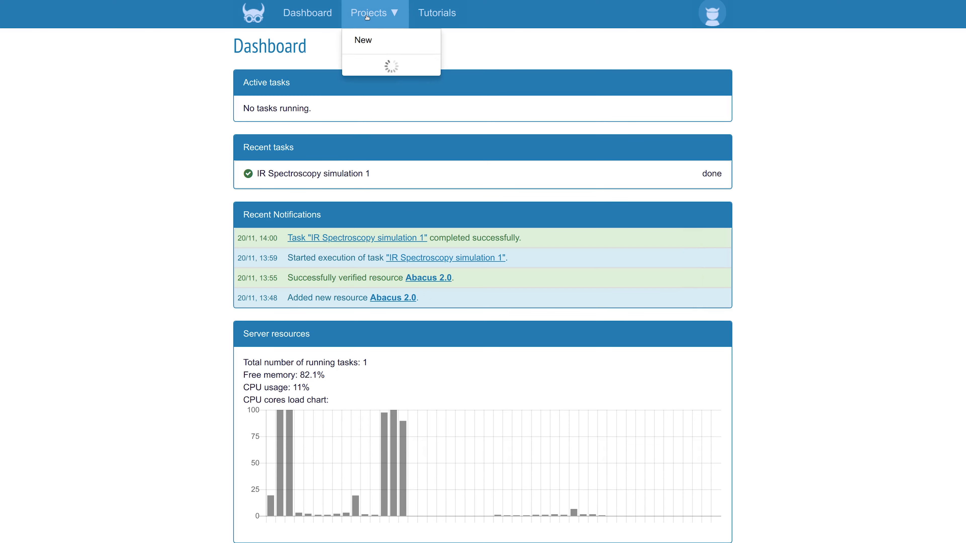
left_click(394, 83)
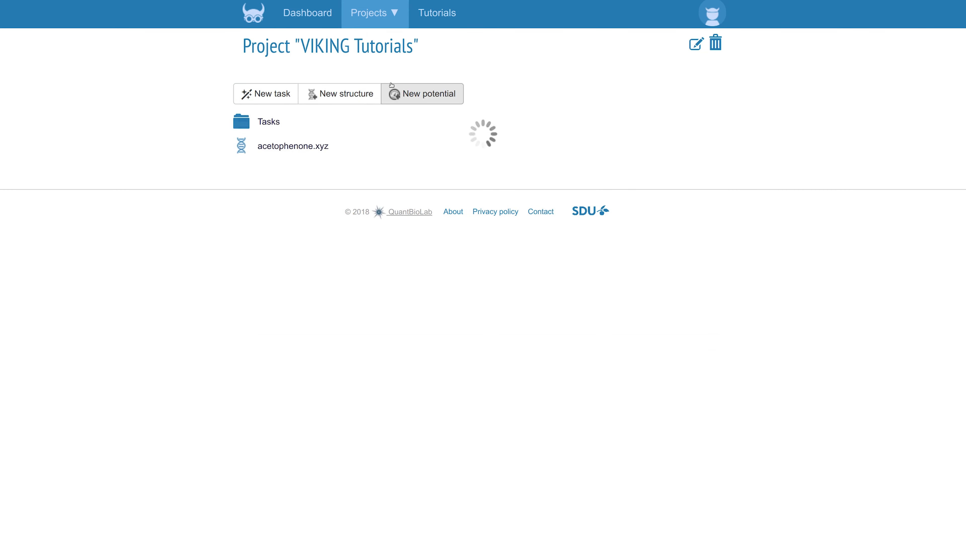
left_click(362, 122)
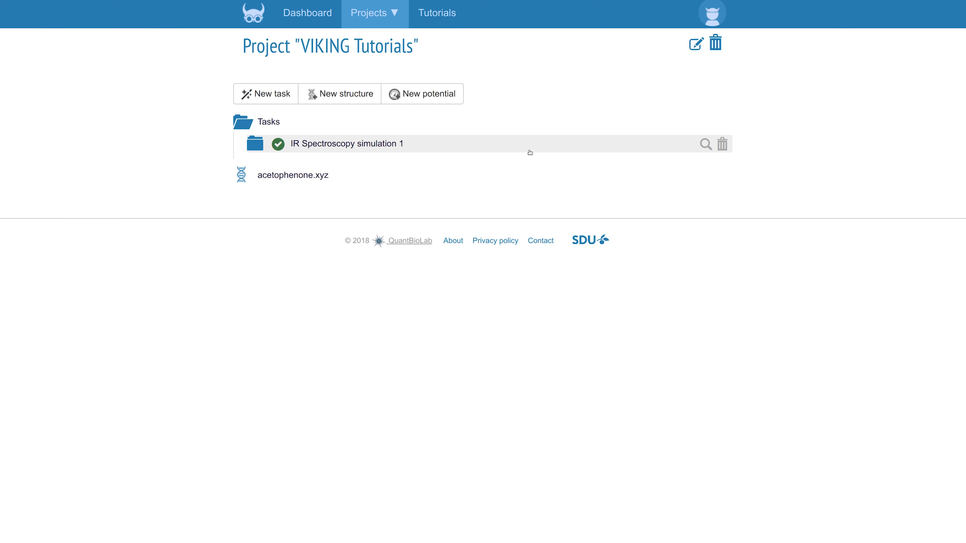
left_click(705, 144)
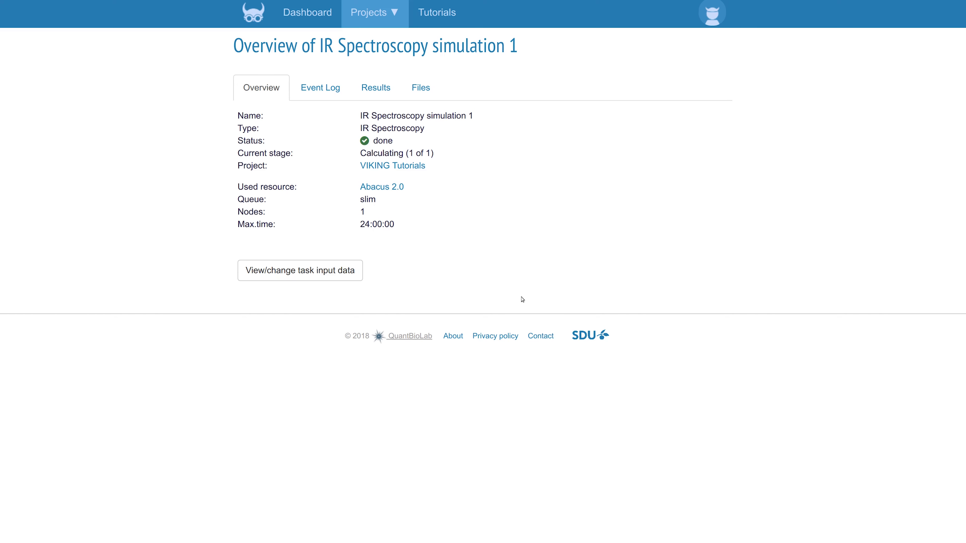
left_click(383, 93)
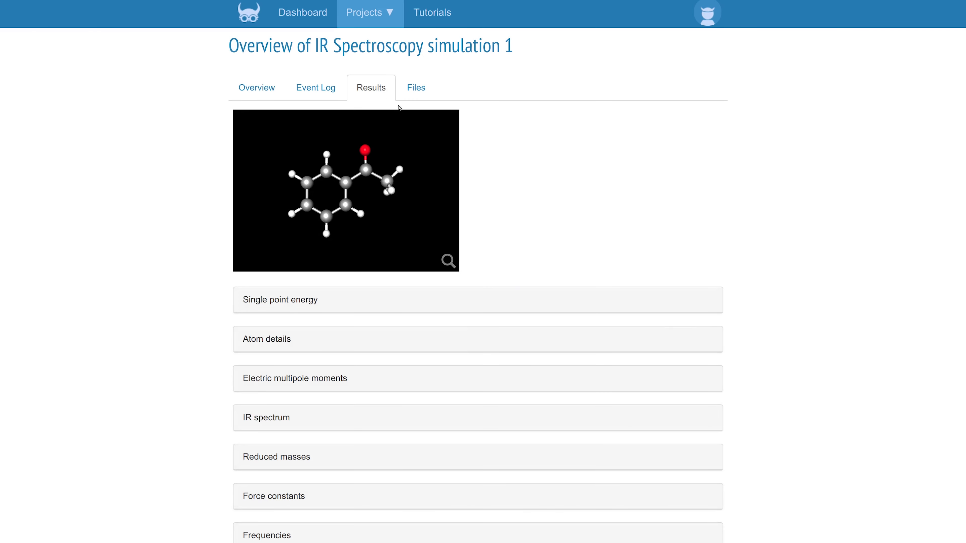
- Expand the IR spectrum and Frequencies sections of the results and examine both charts
left_click(488, 416)
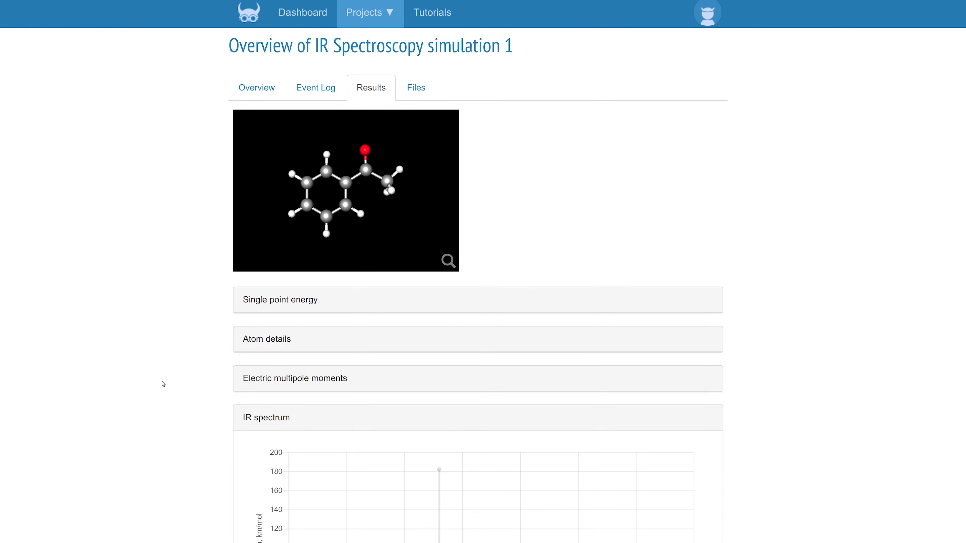
scroll(166, 383, "down", 5)
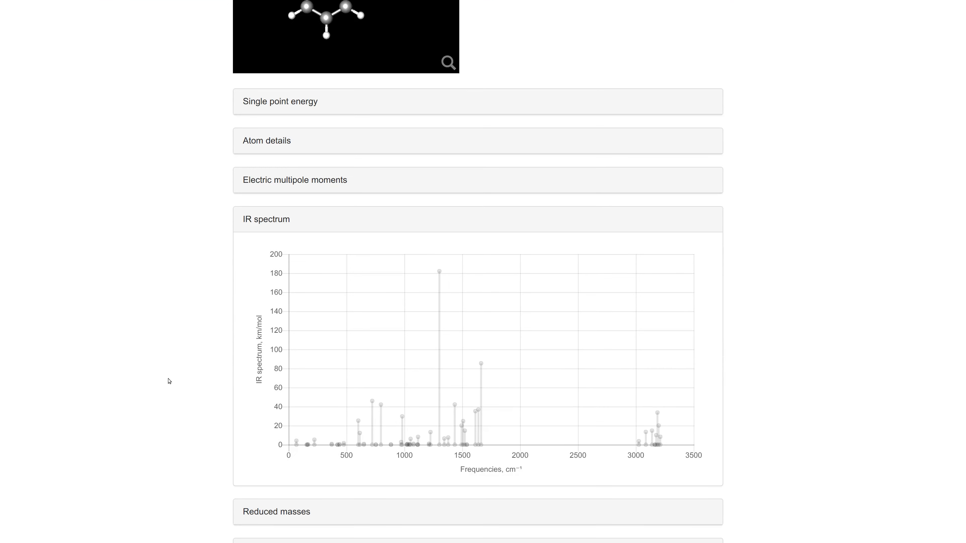
scroll(196, 417, "down", 1)
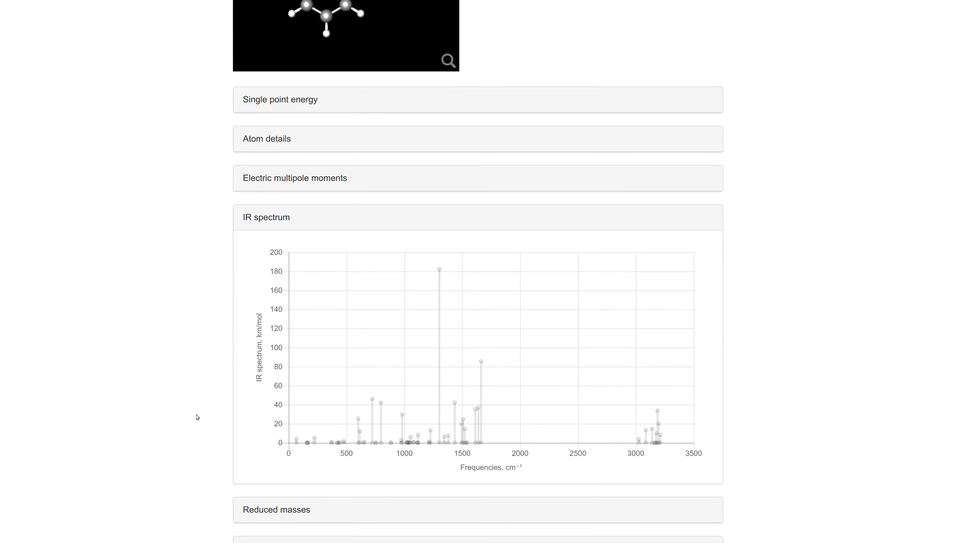
scroll(196, 417, "down", 2)
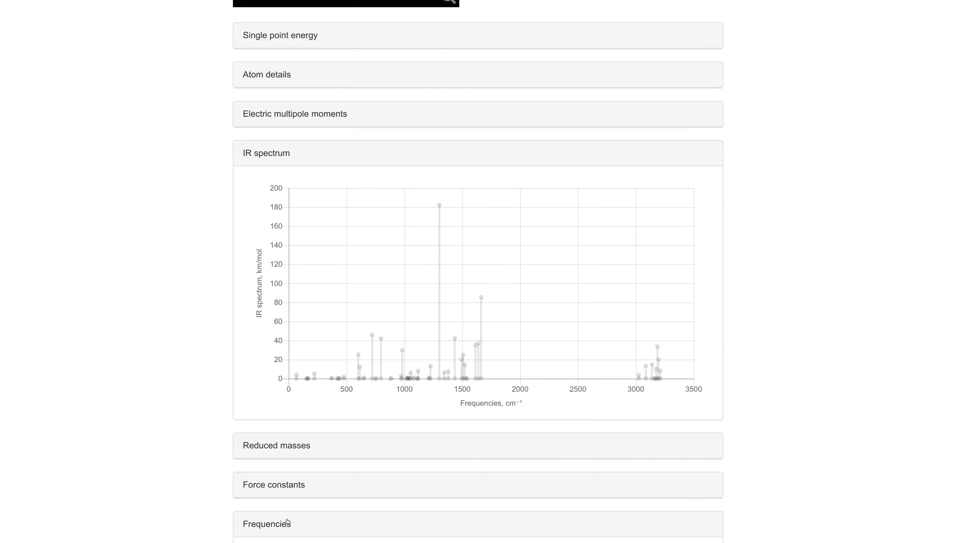
left_click(287, 523)
scroll(162, 413, "down", 5)
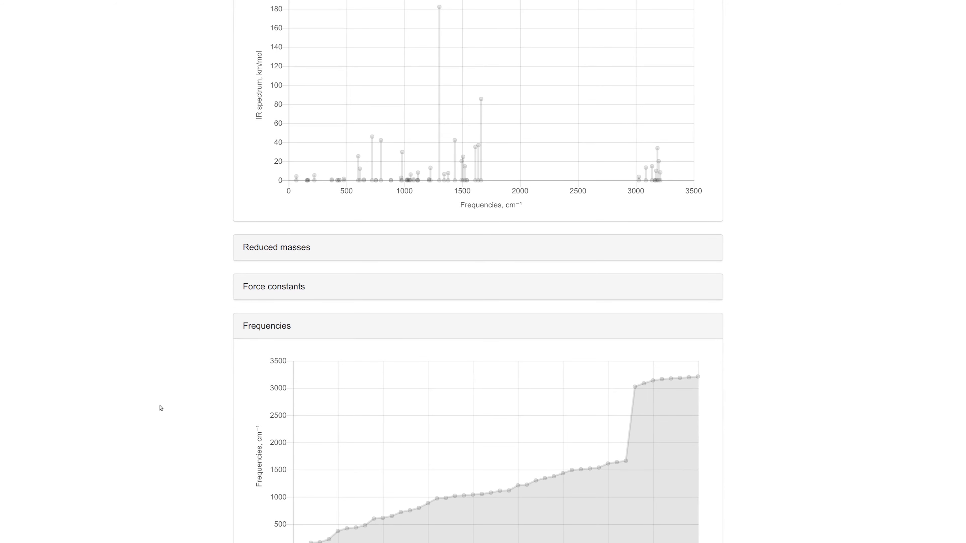
scroll(161, 408, "up", 5)
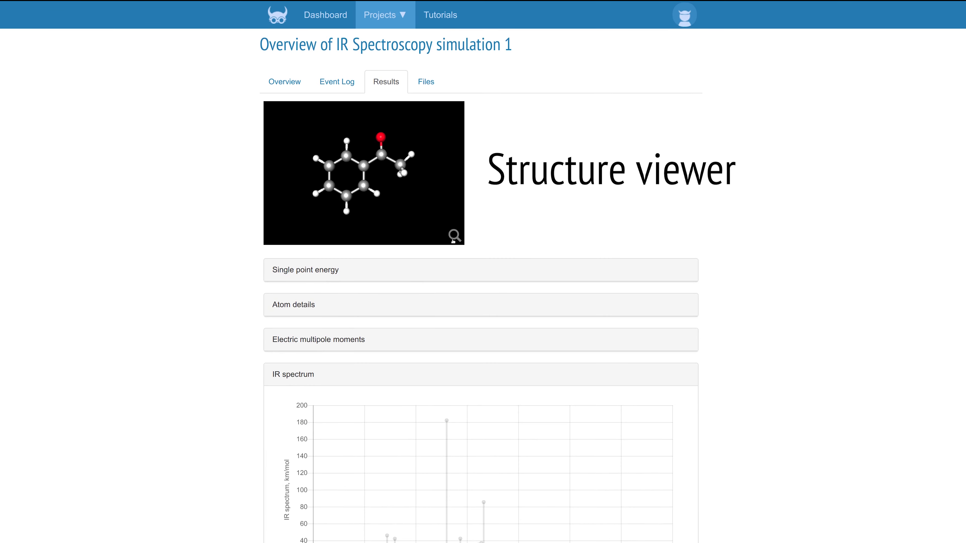
- Open the molecule in the structure viewer, step through the vibrational modes up to mode 28, and inspect the motion from different angles
left_click(454, 235)
mouse_move(125, 40)
left_click(122, 38)
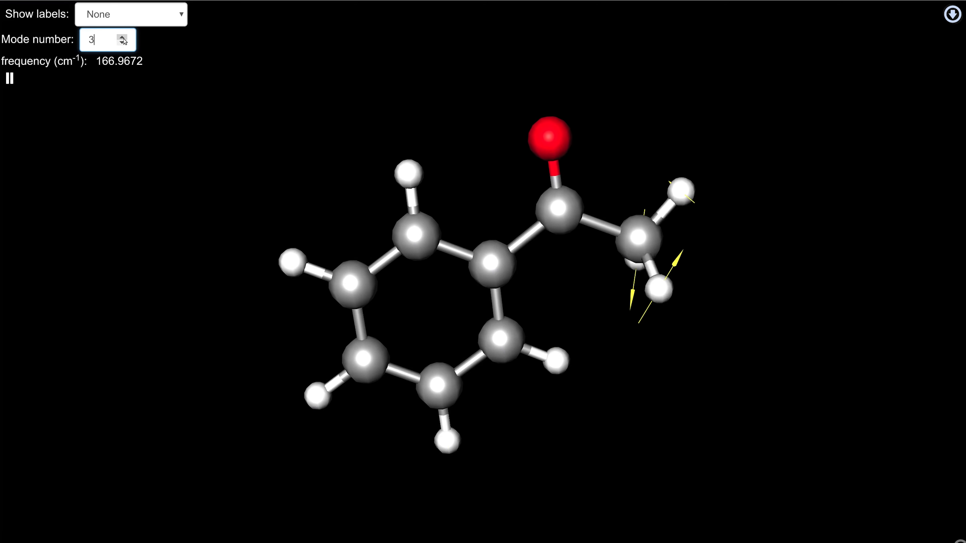
left_click(122, 38)
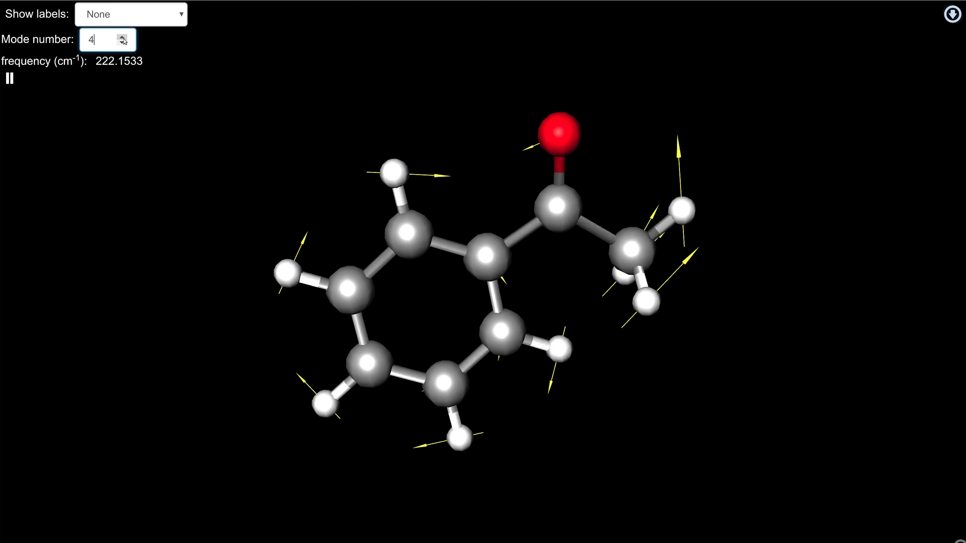
left_click(122, 37)
left_click_drag(238, 70, 254, 83)
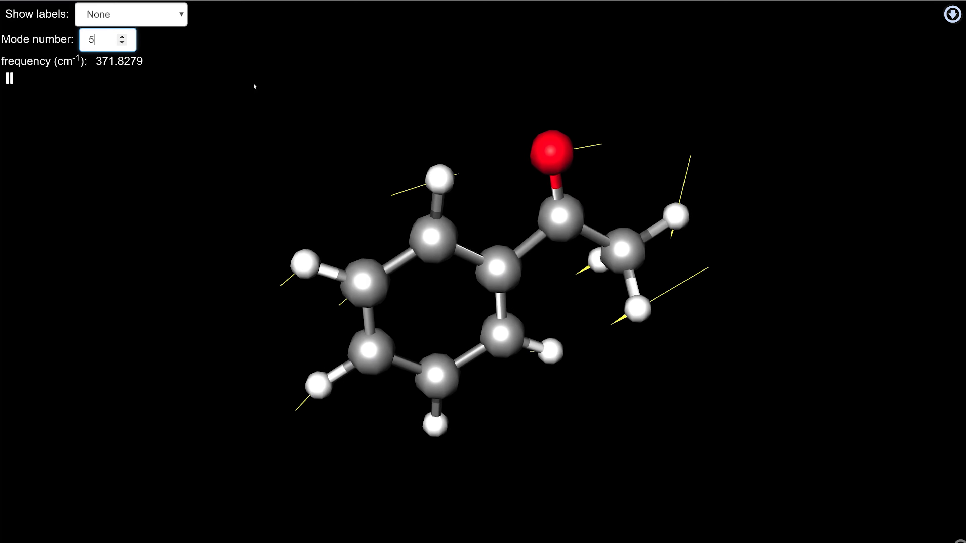
left_click(122, 38)
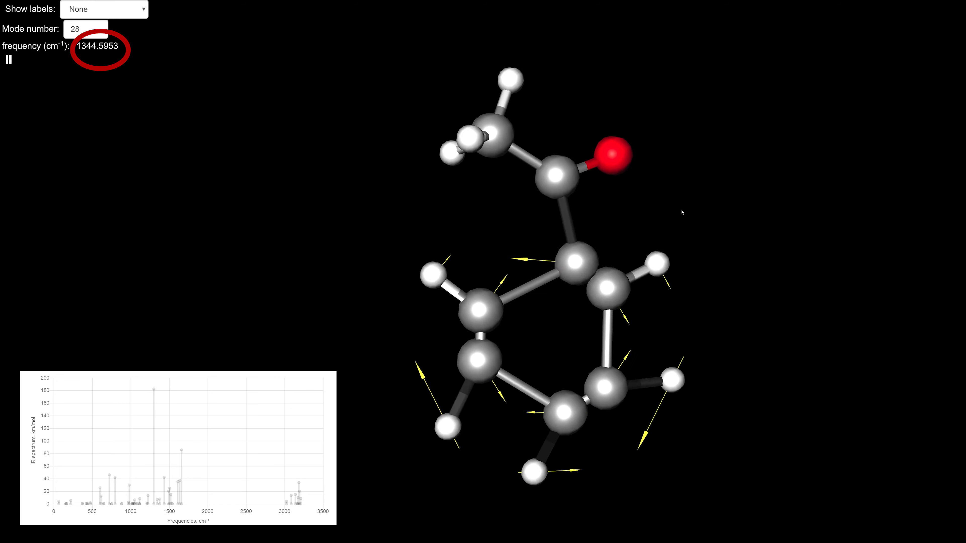
mouse_move(682, 213)
left_mouse_down()
mouse_move(774, 270)
mouse_move(789, 319)
mouse_move(848, 300)
left_mouse_up()
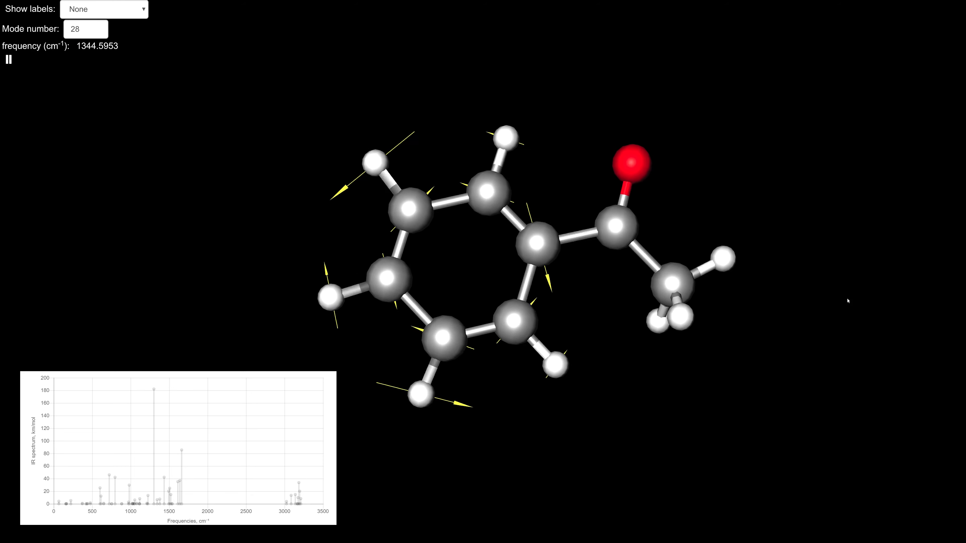